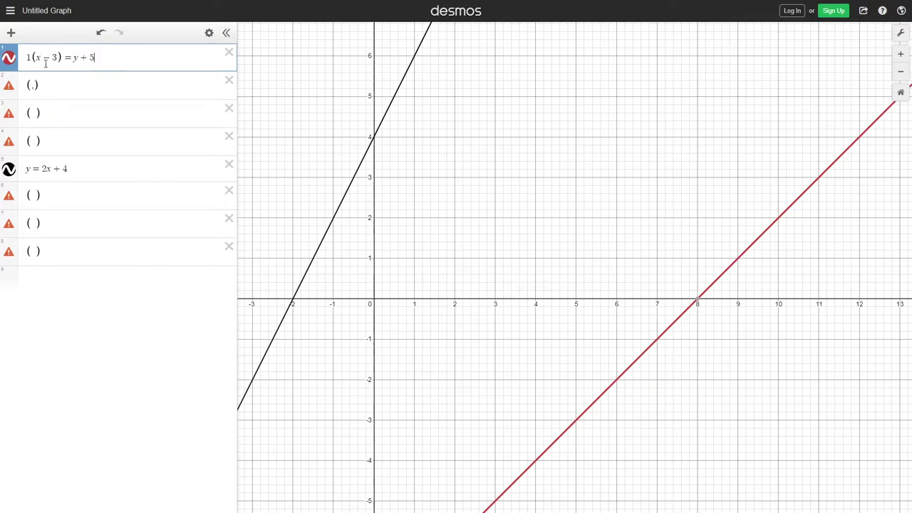
- Plot the point (3,-5) in the first coordinate row beneath the equation 1(x-3)=y+5
click(31, 87)
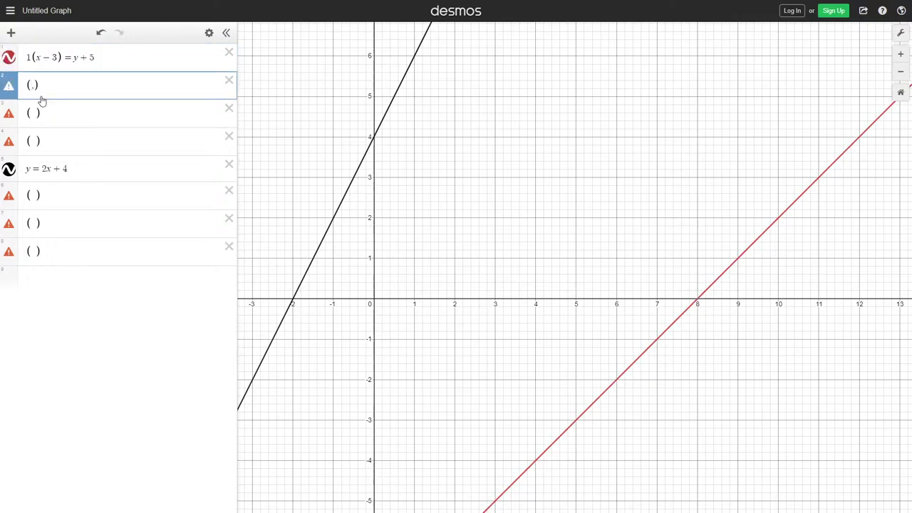
text(3)
text(-)
key(BackSpace)
text(,)
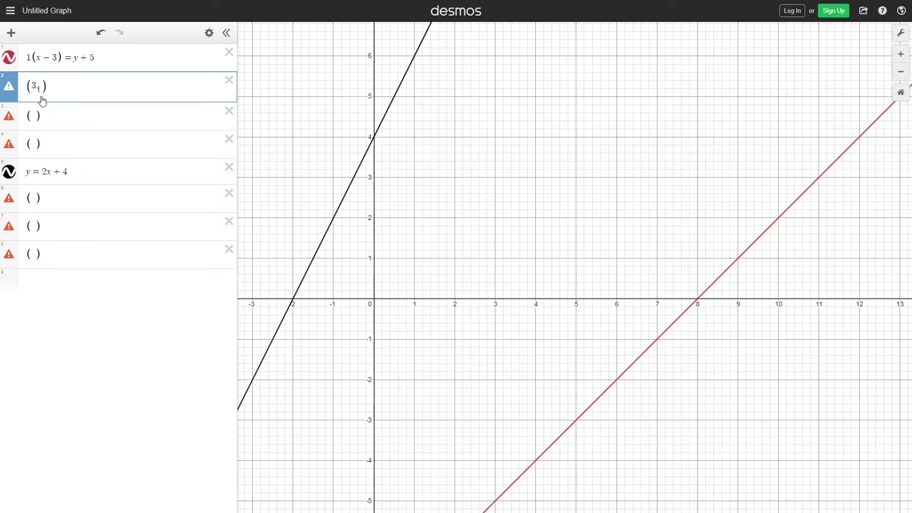
key(BackSpace)
text(,-5)
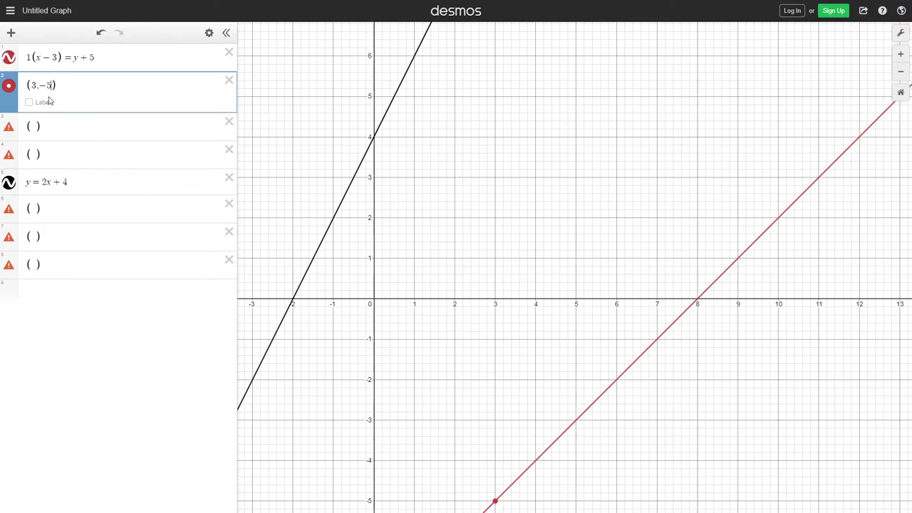
key(BackSpace)
key(BackSpace)
text(-)
- Plot the point (4,-4) as the second point for the line 1(x-3)=y+5
click(38, 128)
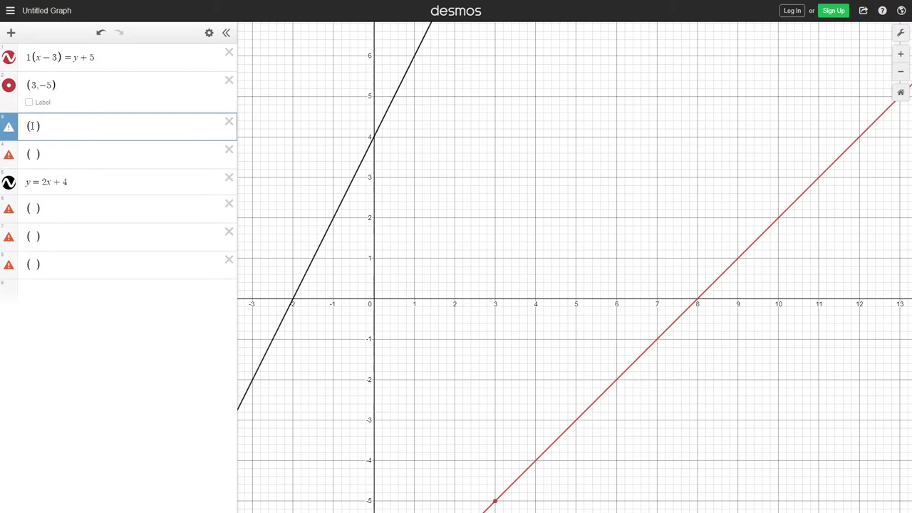
text(1)
text(,)
text(-)
text(3)
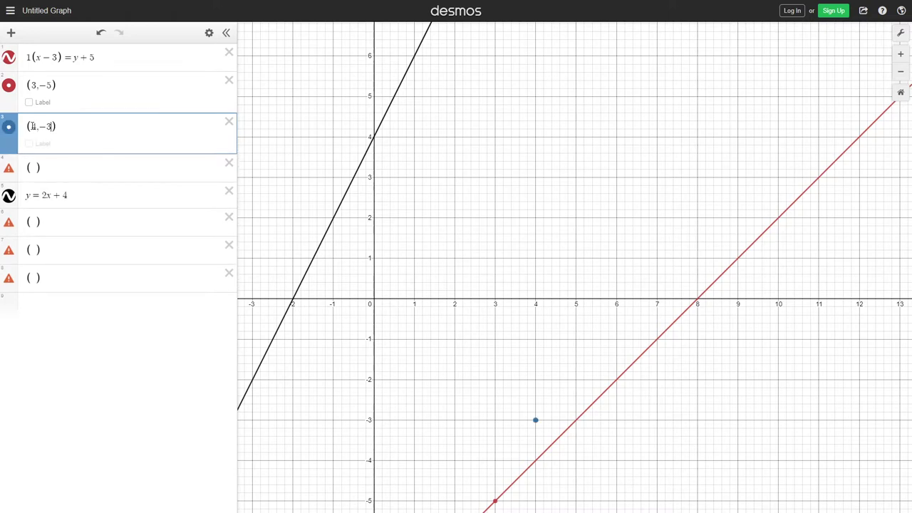
key(BackSpace)
text(4)
- Plot the point (5,-3) as the third point for 1(x-3)=y+5 and highlight that line
click(47, 170)
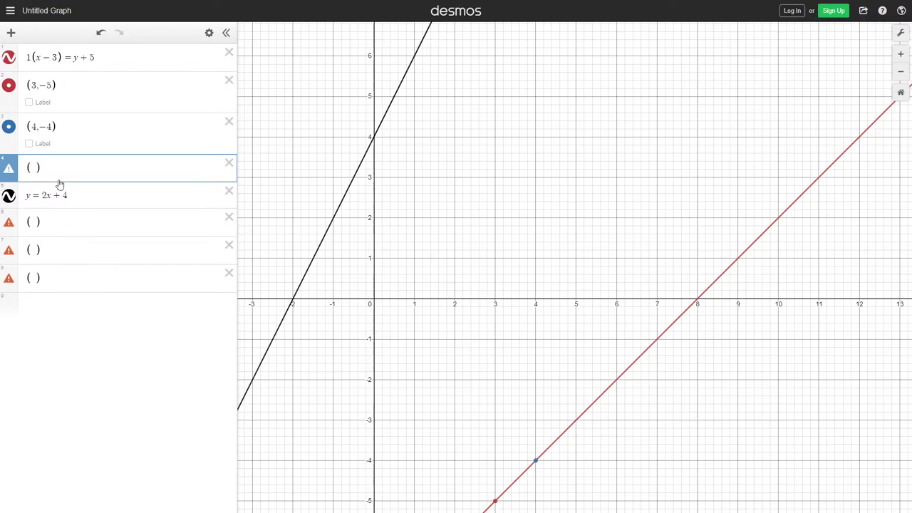
text(3-3)
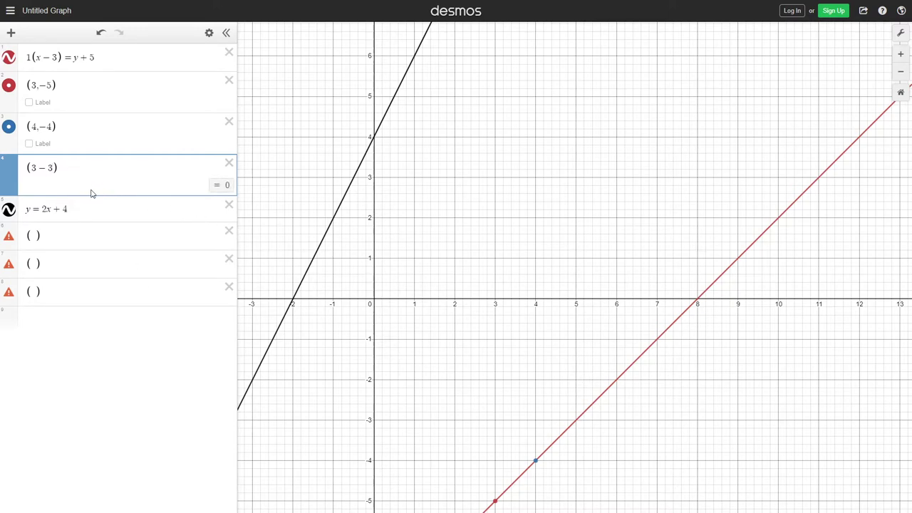
key(Left)
key(Left)
key(BackSpace)
text(5,)
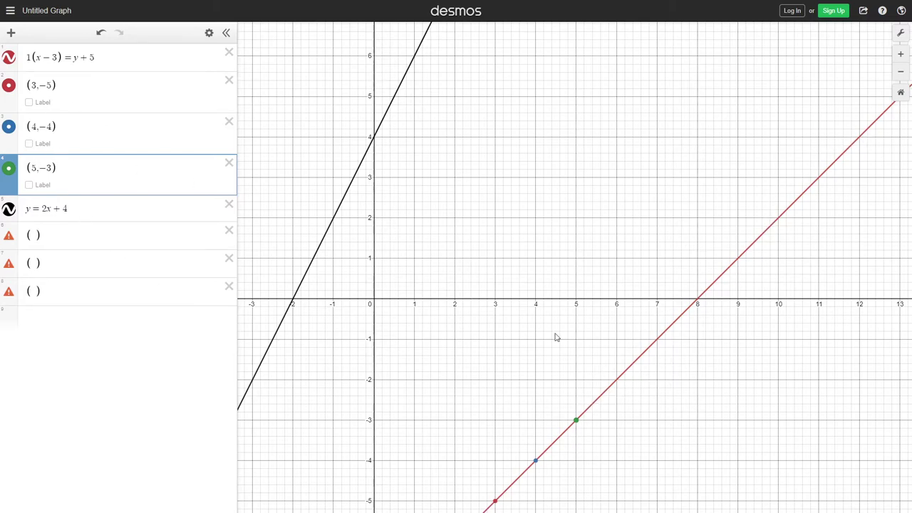
click(111, 58)
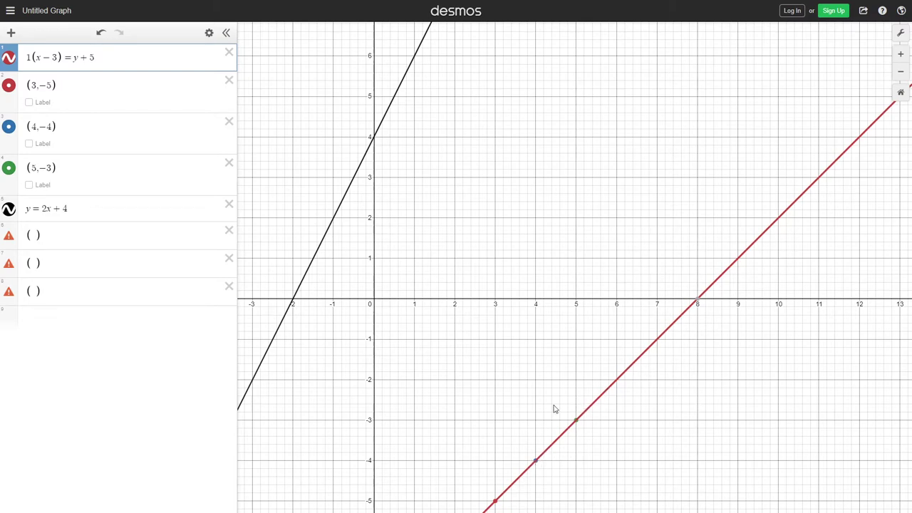
- Check the y-intercept of the line y=2x+4 and plot it as the point (0,4) beneath that equation
click(75, 234)
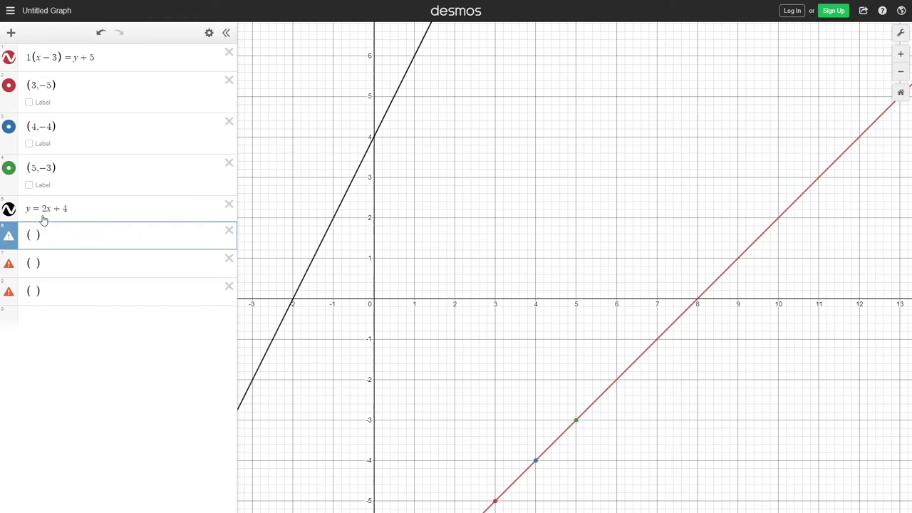
click(376, 141)
mouse_move(375, 141)
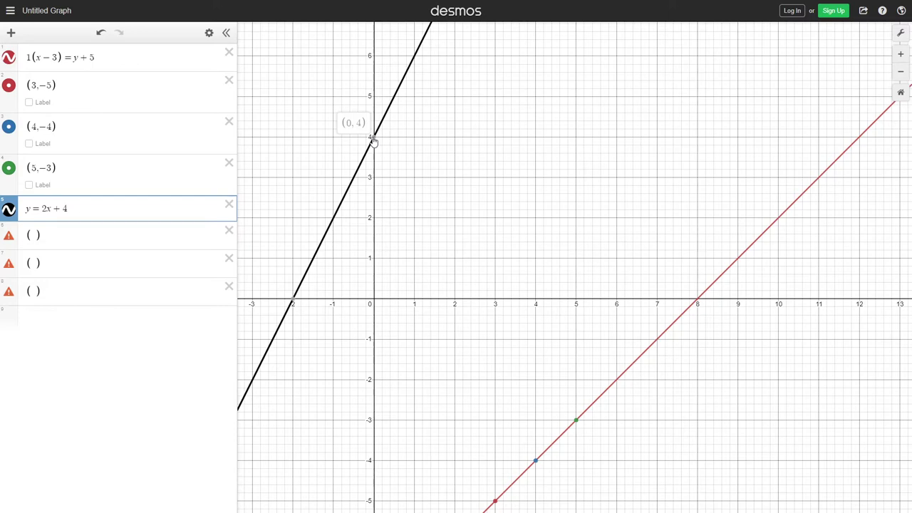
click(32, 238)
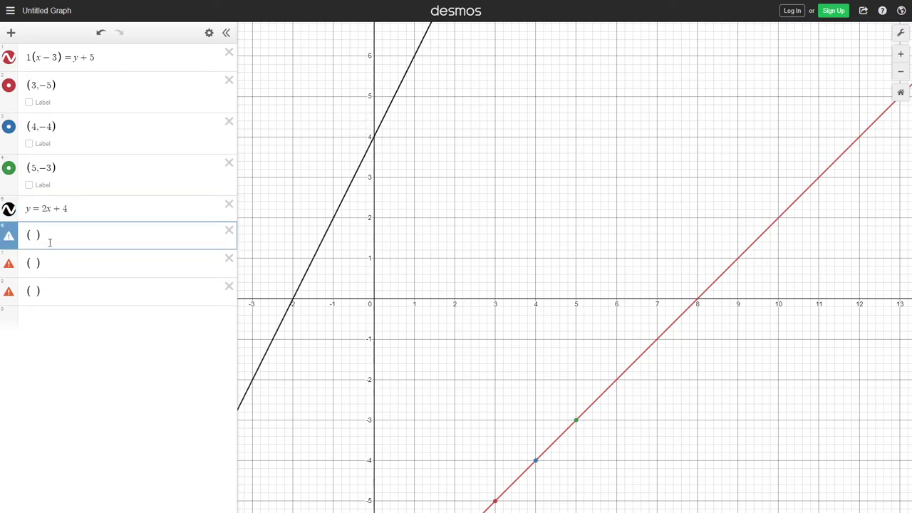
text(0,4)
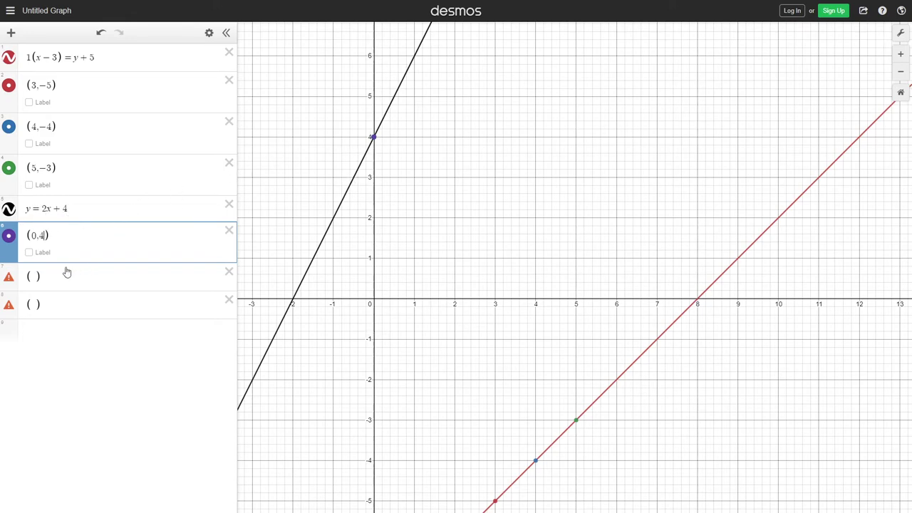
- Plot the points (1,6) and (2,8) in the remaining two coordinate rows for the line y=2x+4
click(35, 282)
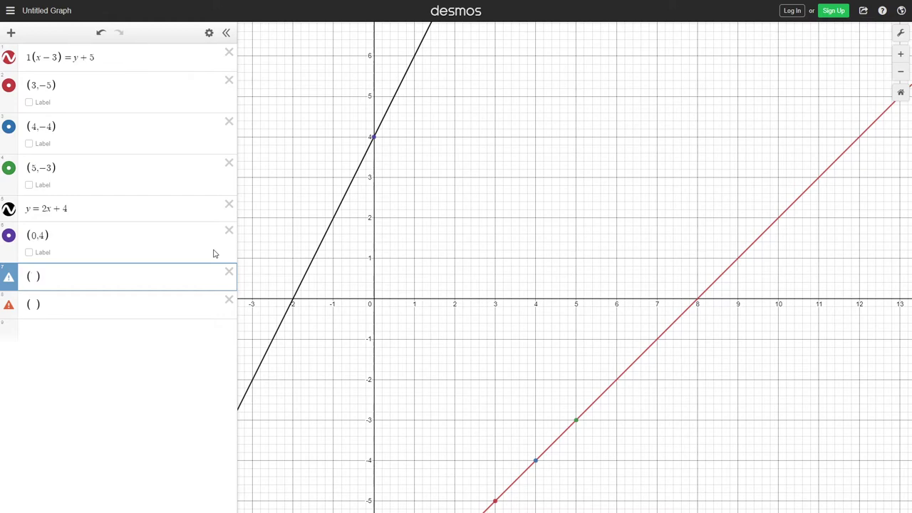
text(1,6)
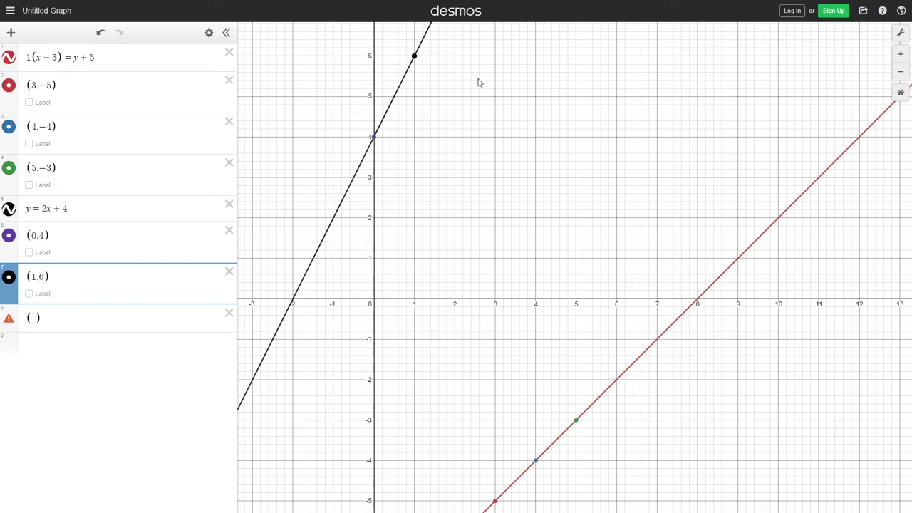
drag(479, 83, 456, 219)
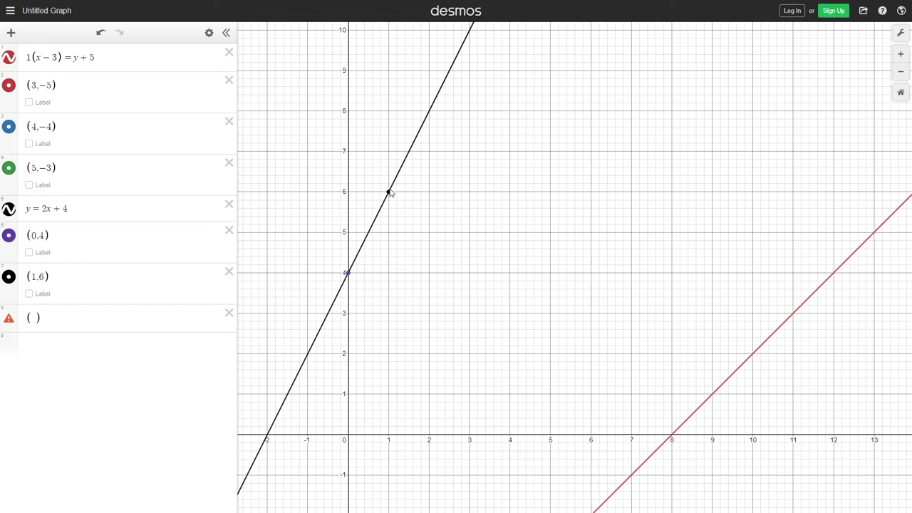
click(37, 317)
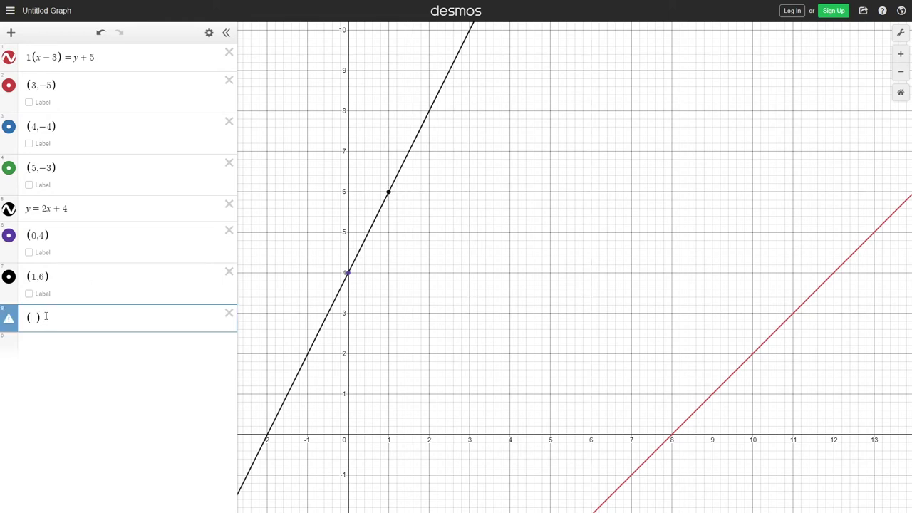
text(2)
key(BackSpace)
text(,8)
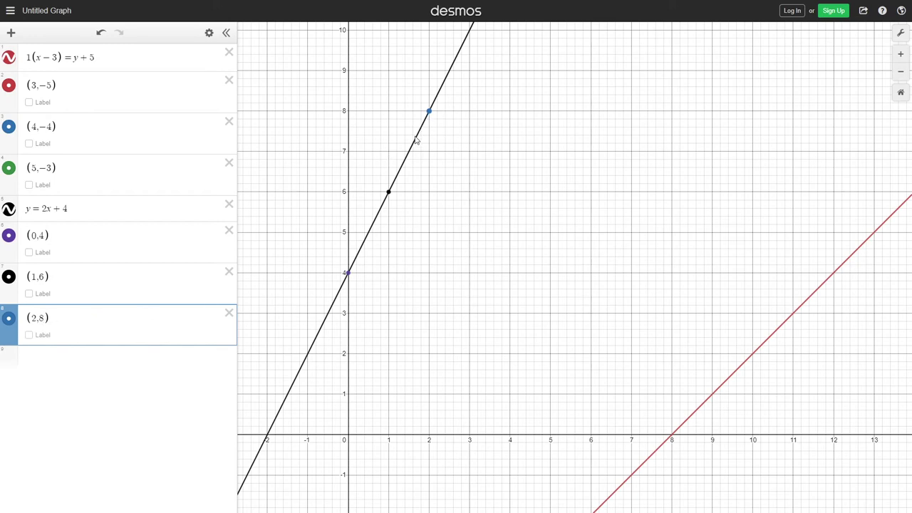
- Examine the plotted points along both lines on the graph
drag(601, 247, 637, 139)
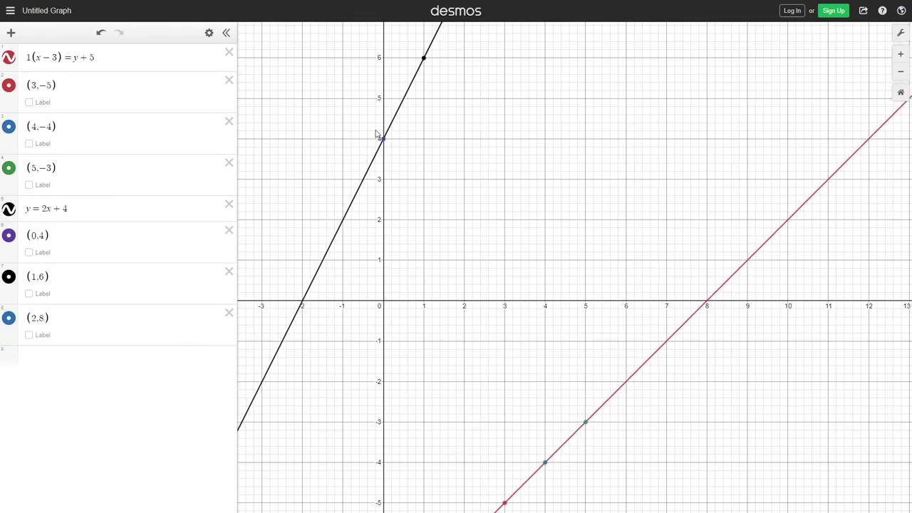
drag(506, 162, 527, 271)
drag(482, 81, 471, 151)
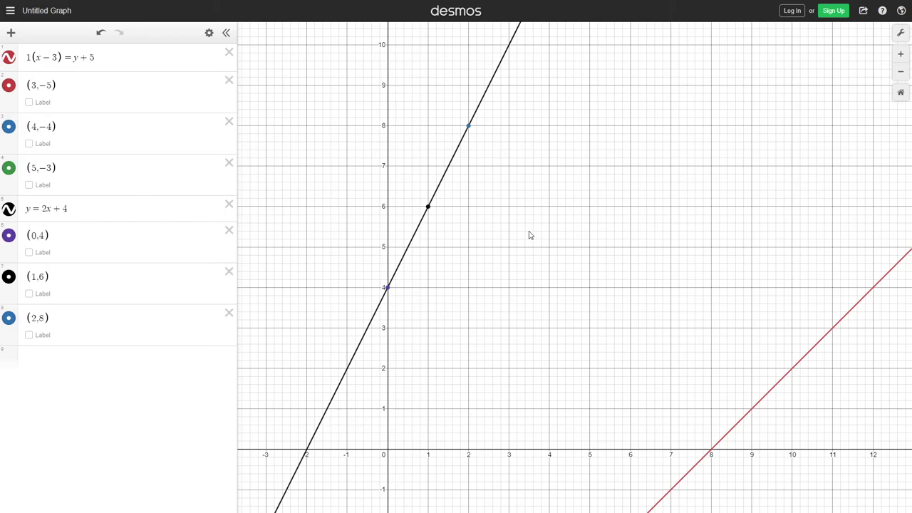
drag(532, 258, 645, 169)
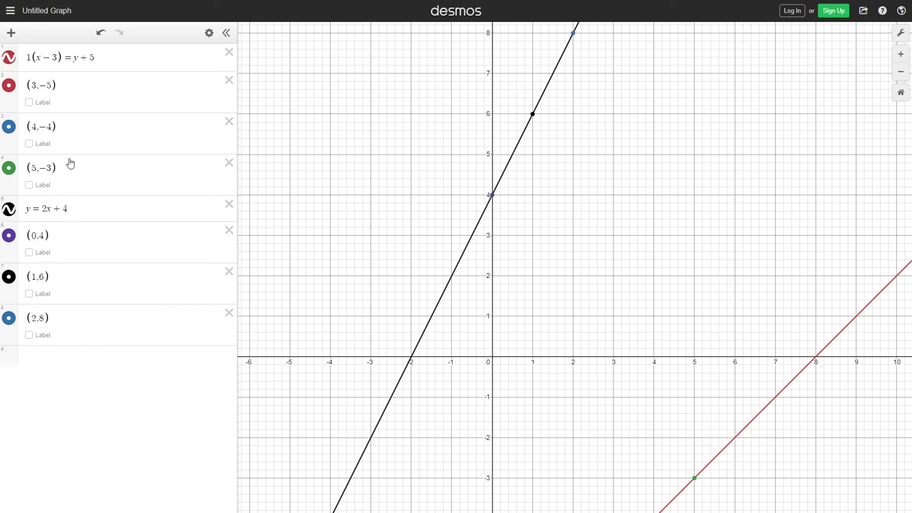
drag(582, 151, 576, 180)
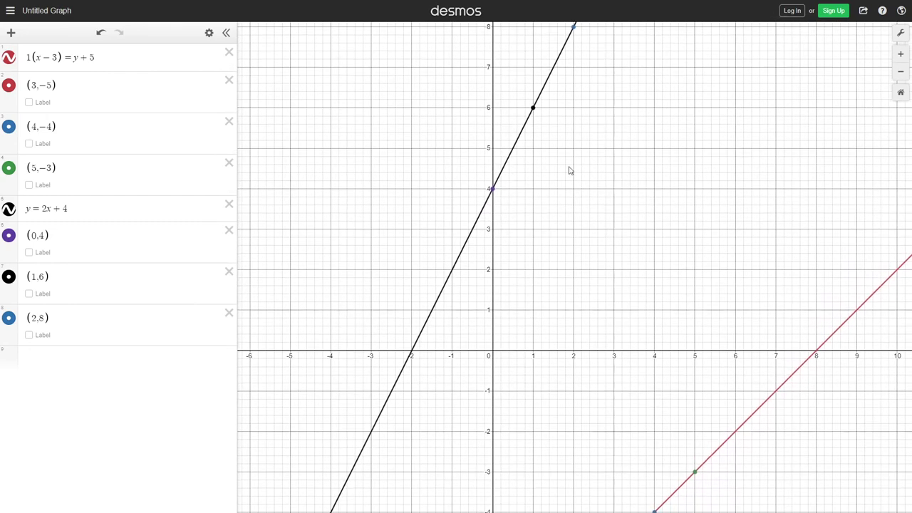
drag(615, 173, 646, 205)
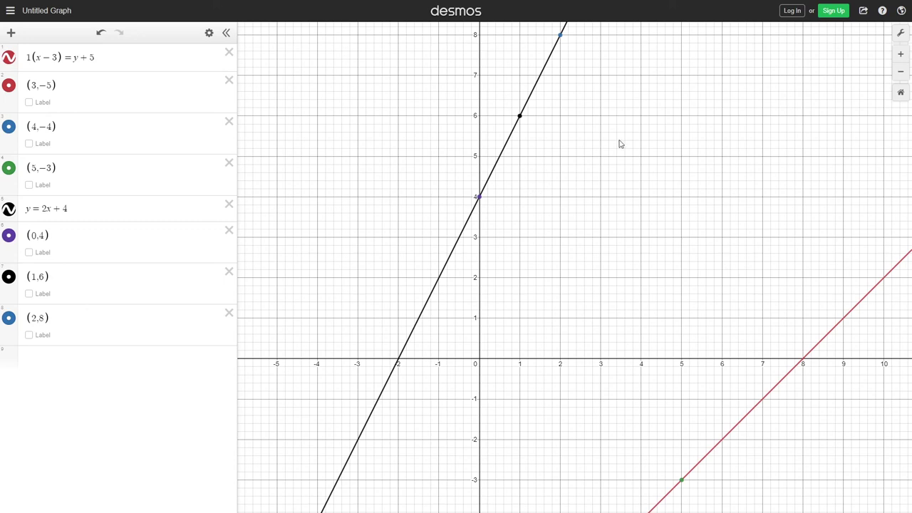
drag(608, 387, 635, 363)
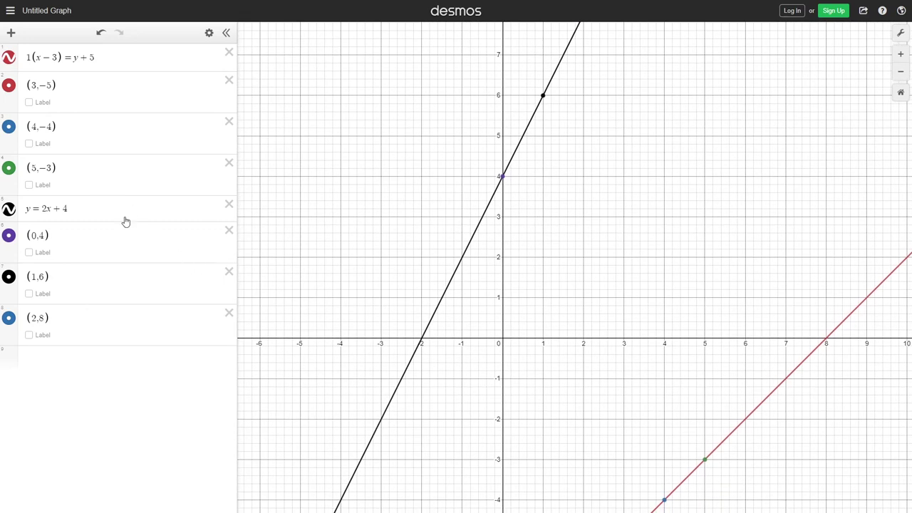